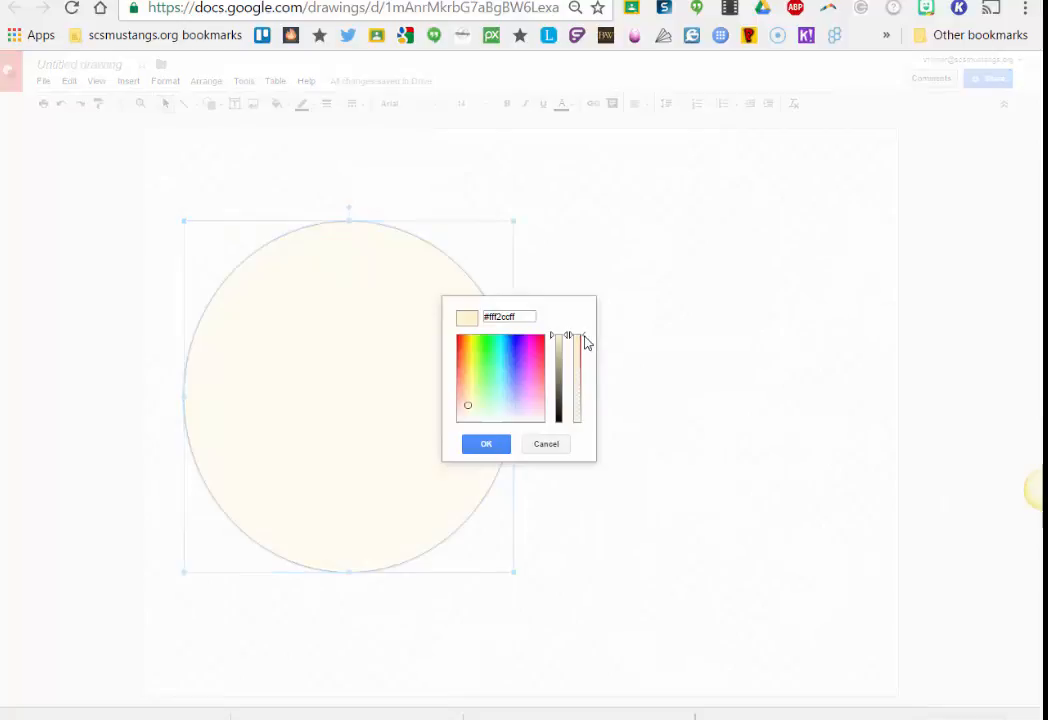
Make the circle's light yellow fill partly transparent and set its outline weight to 4px
drag(585, 342, 585, 382)
click(484, 444)
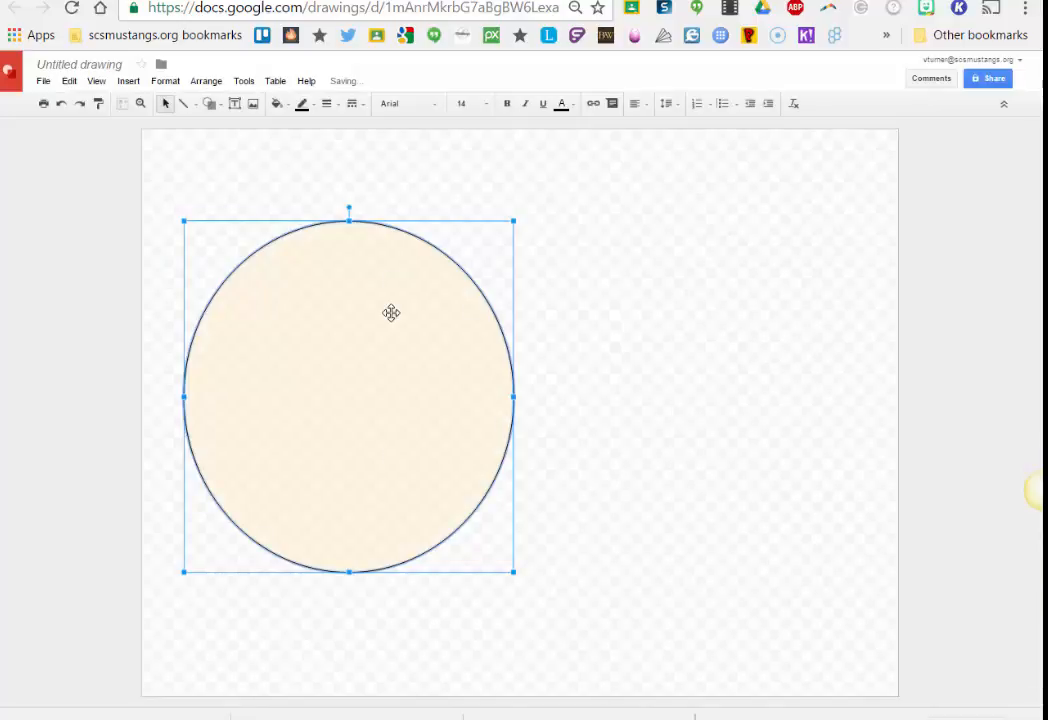
click(328, 106)
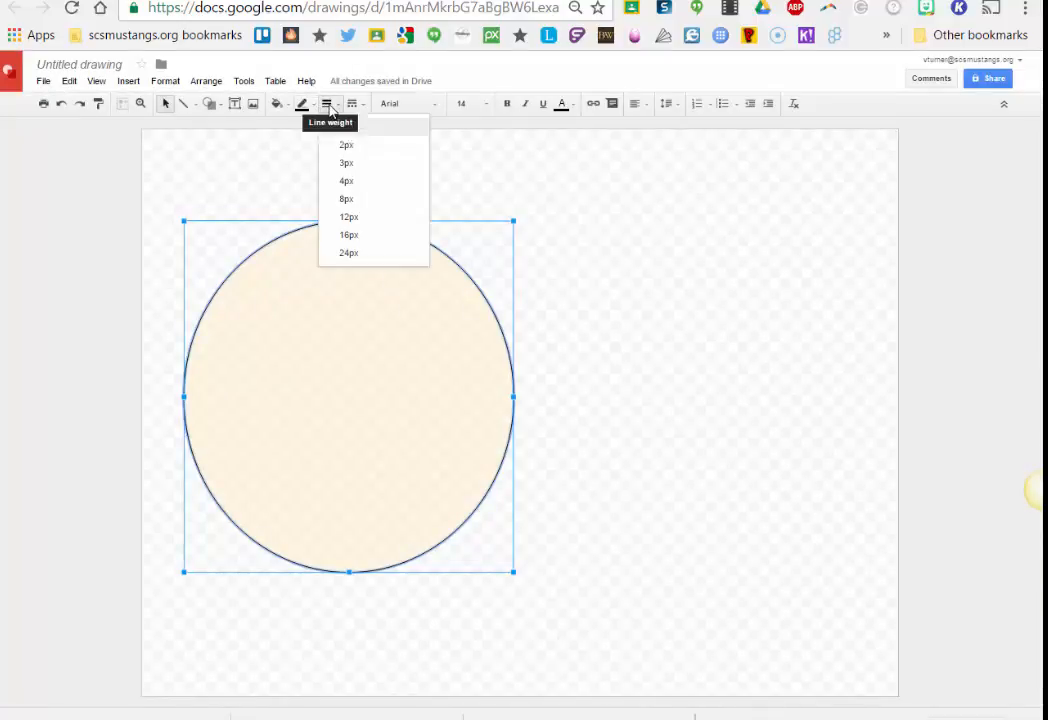
click(346, 183)
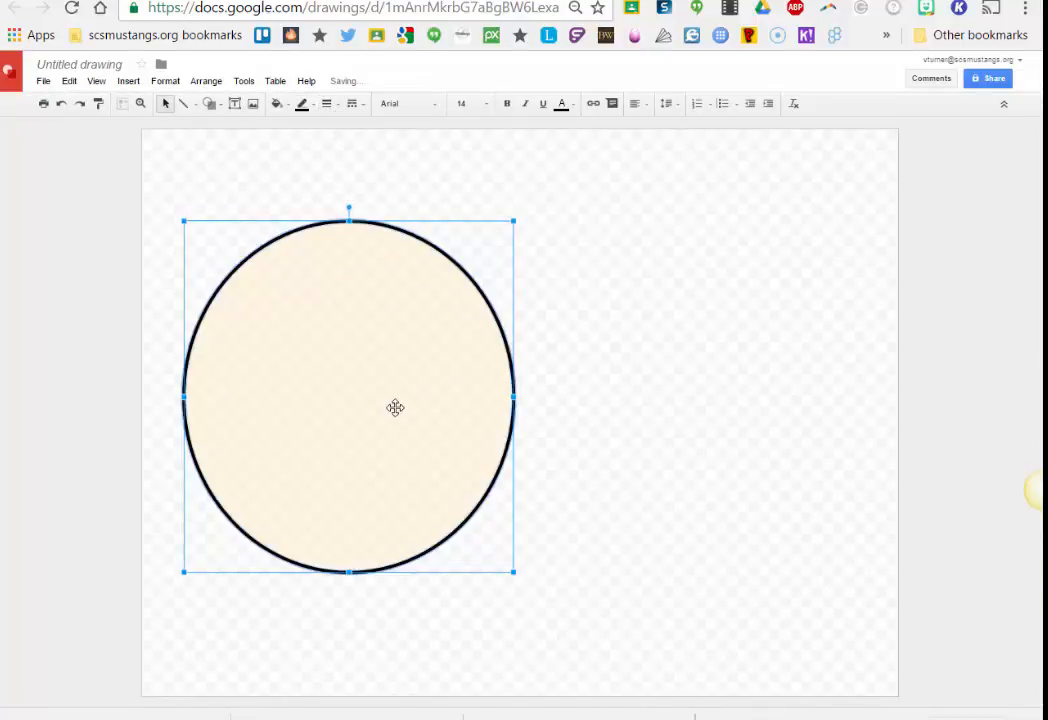
Duplicate the circle and place the copy beside the original so that the two circles overlap
right_click(315, 229)
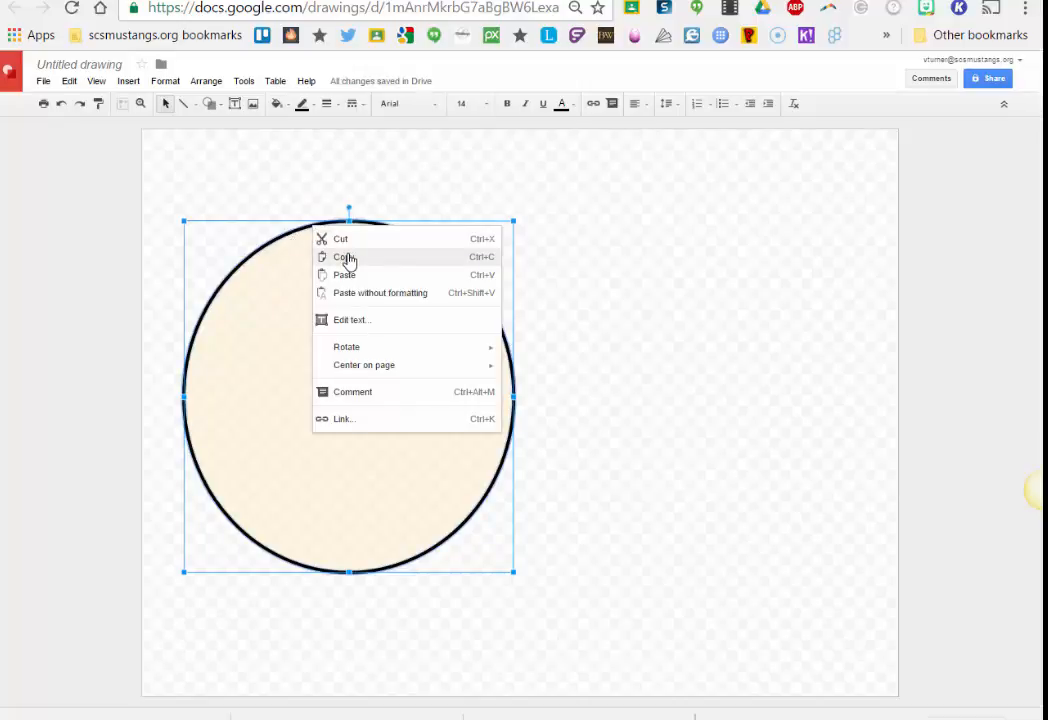
click(347, 259)
right_click(555, 332)
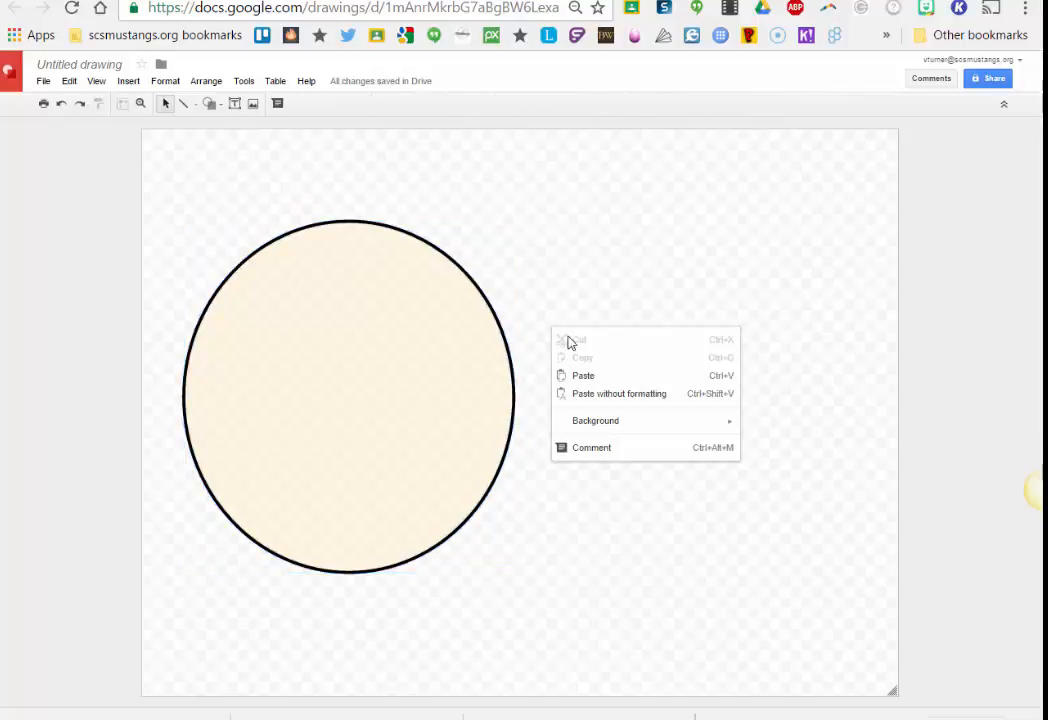
click(587, 378)
drag(327, 241, 669, 250)
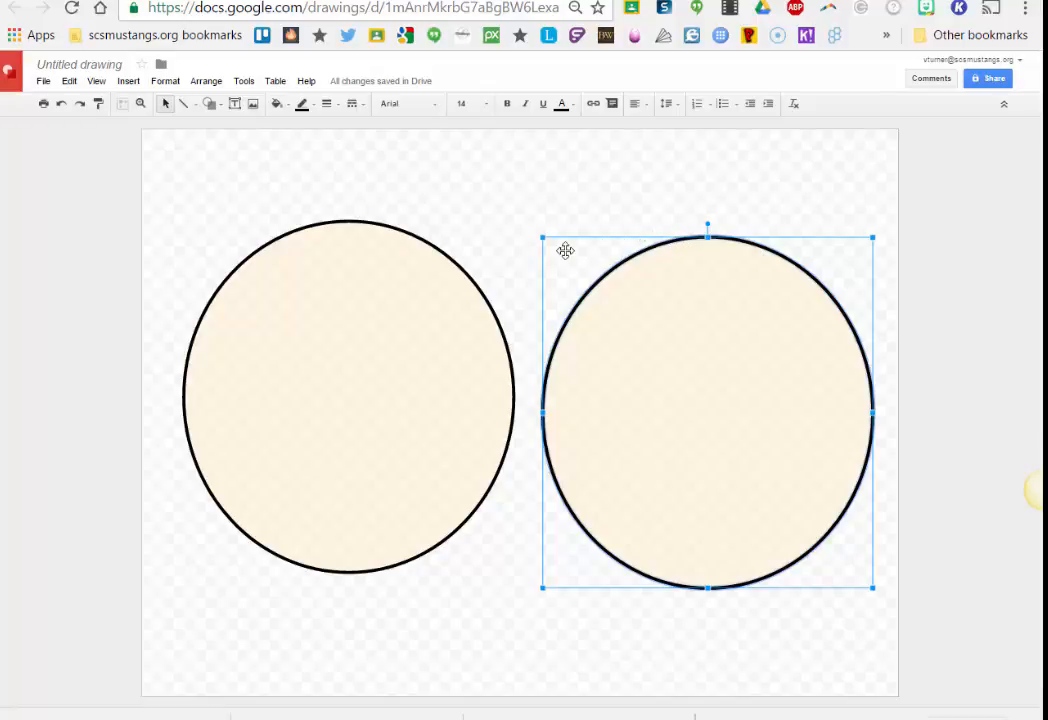
drag(550, 257, 421, 266)
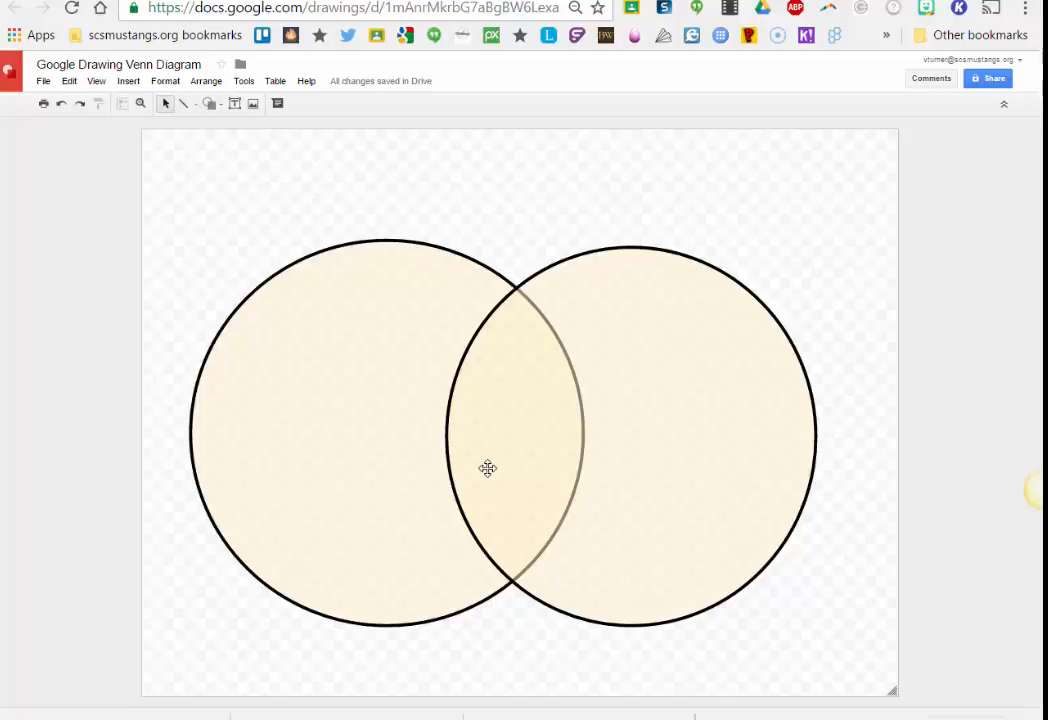
Look through the available page sizes in the page setup and close it without choosing another
click(43, 82)
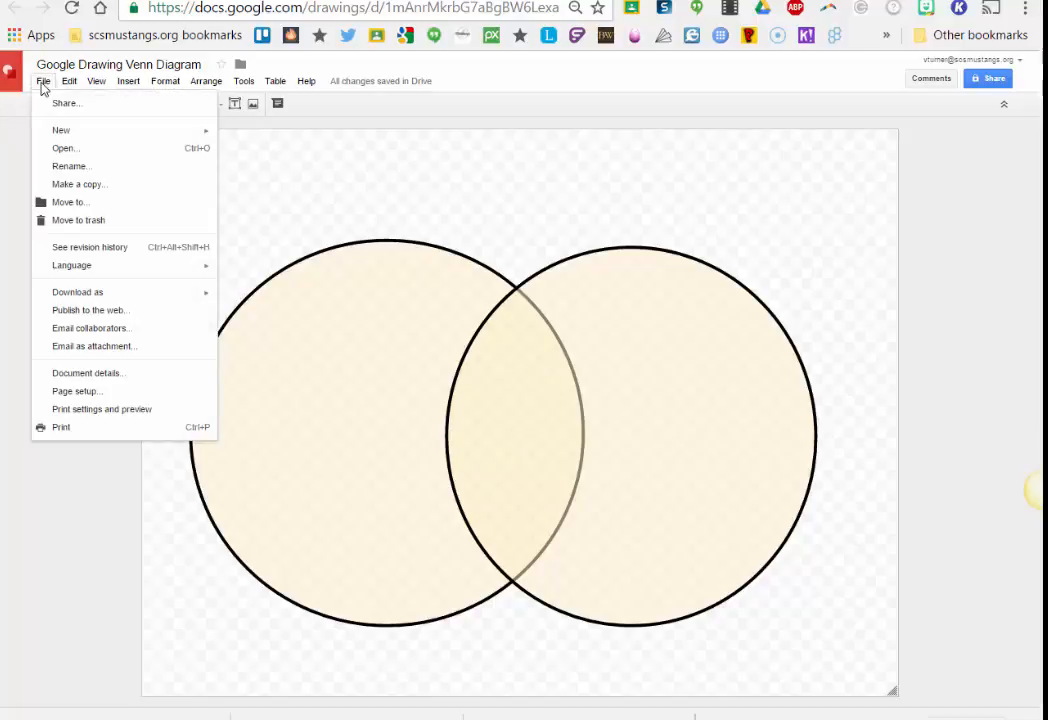
click(73, 395)
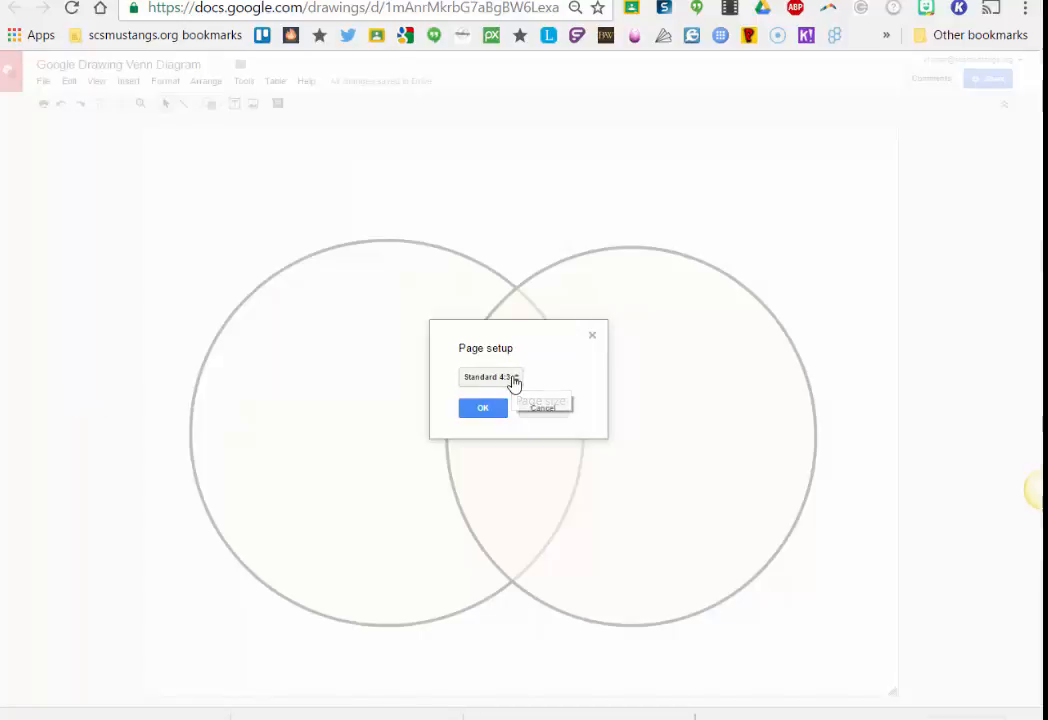
click(513, 379)
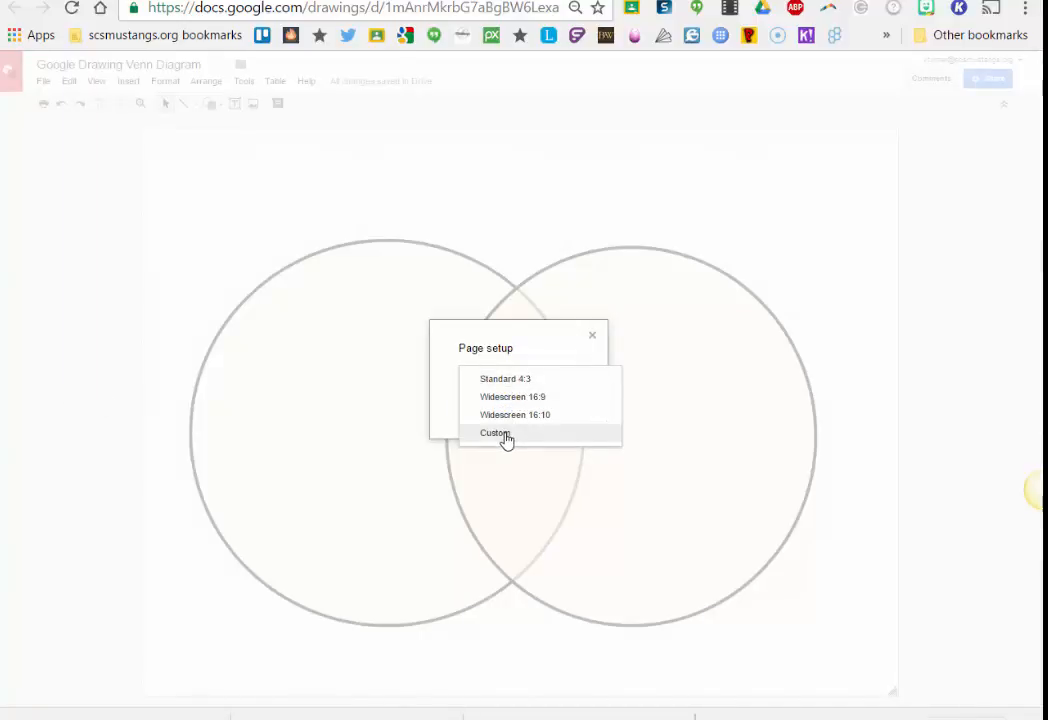
click(592, 339)
click(592, 340)
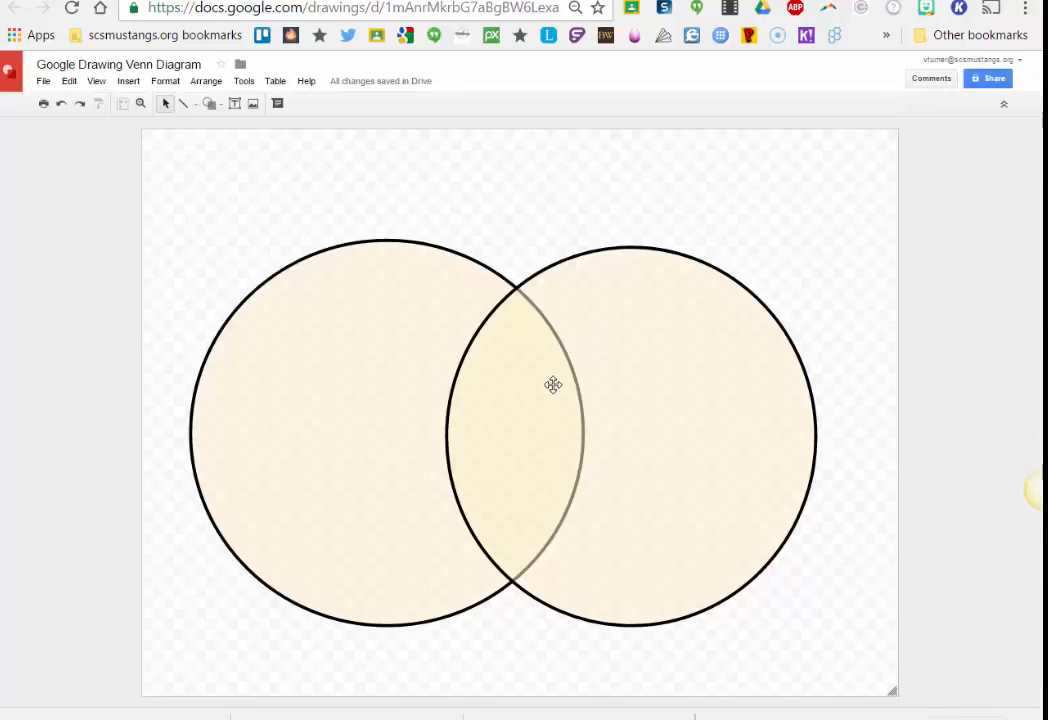
Recolor the right-hand circle light magenta and make its fill partly transparent
click(636, 351)
click(286, 105)
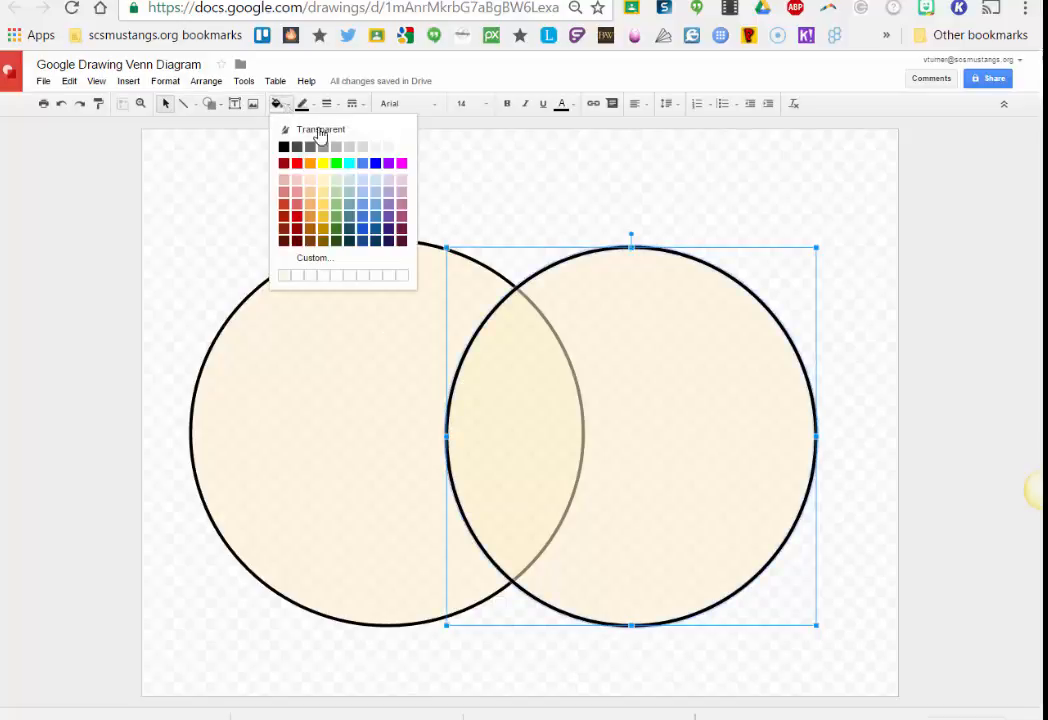
click(401, 182)
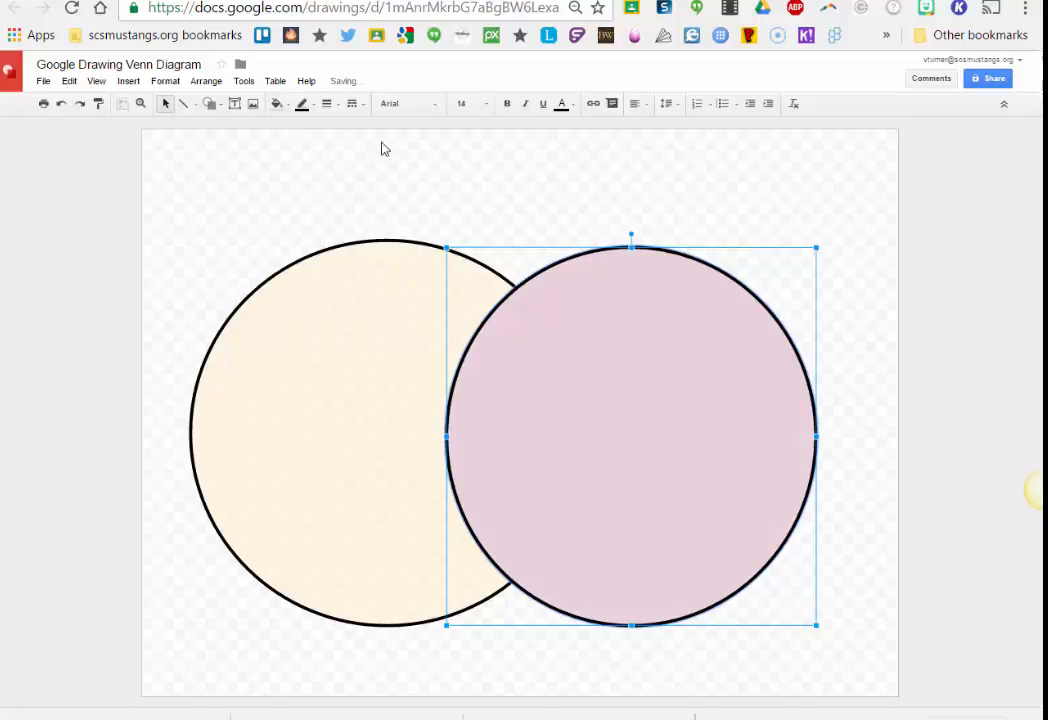
click(284, 104)
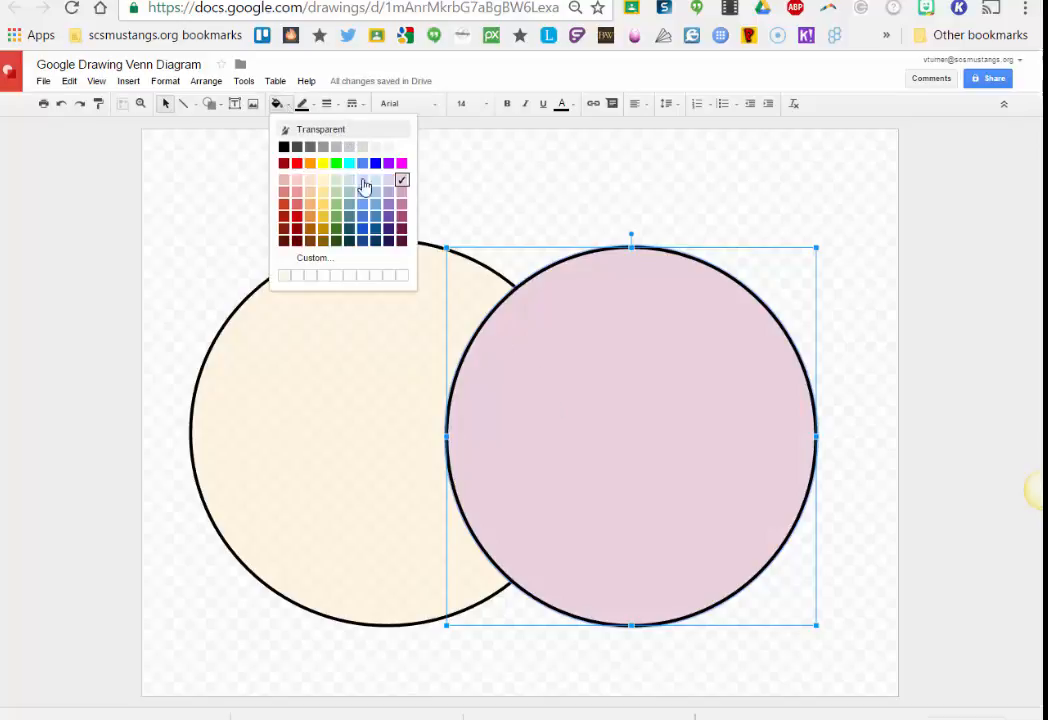
click(356, 260)
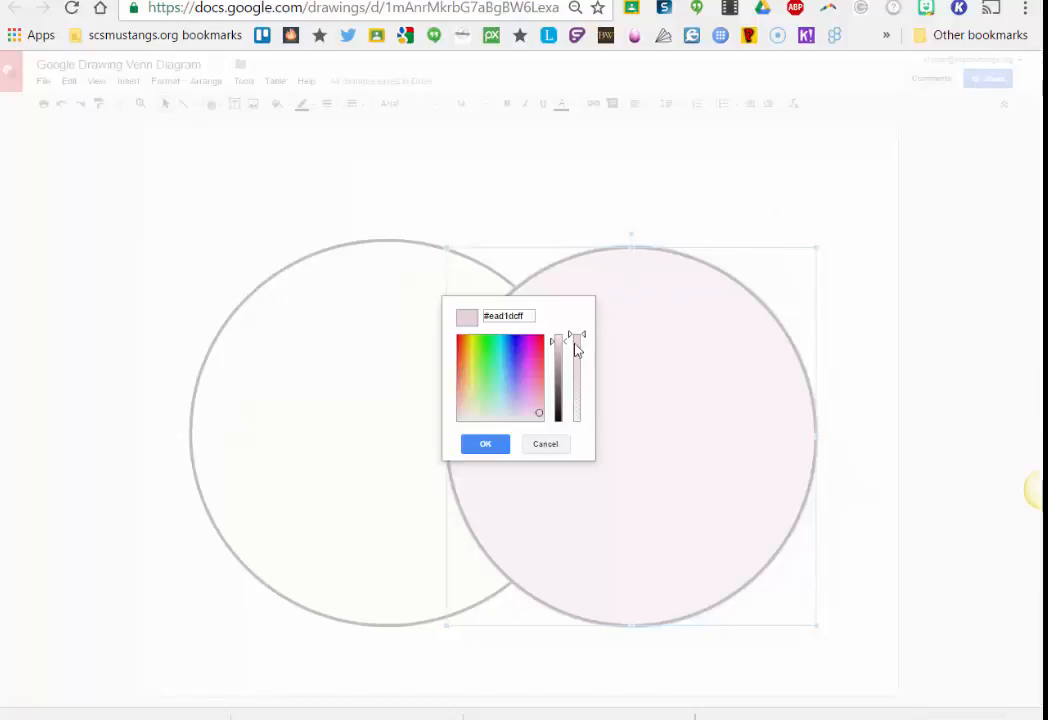
drag(580, 340, 585, 385)
click(494, 440)
click(751, 189)
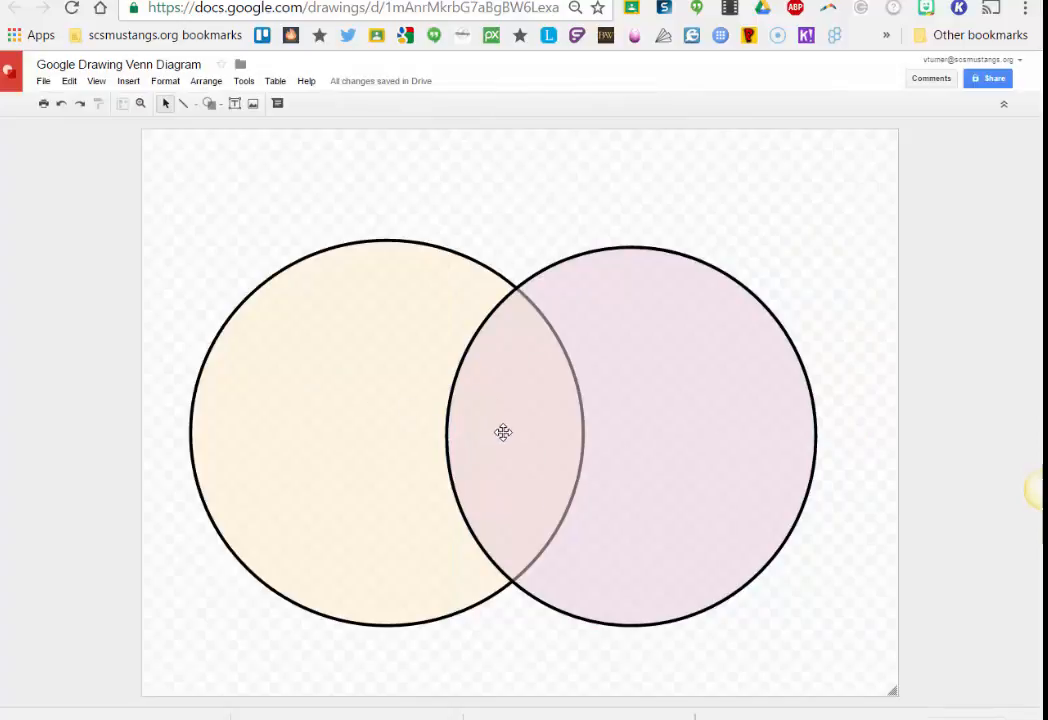
click(322, 428)
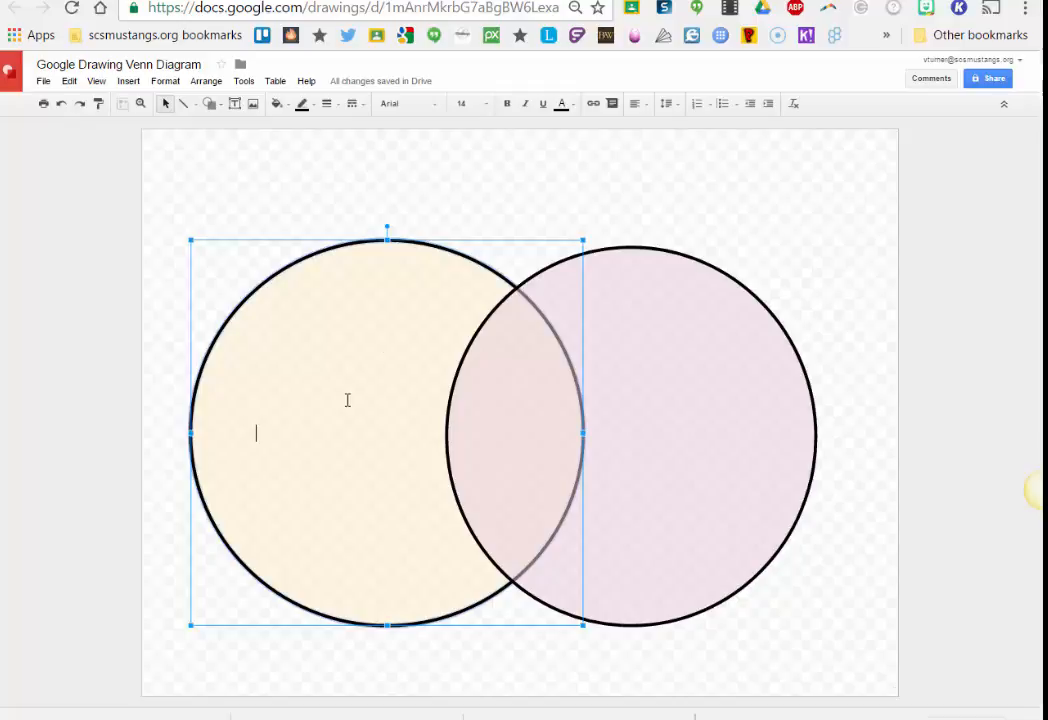
text(Venn)
click(590, 440)
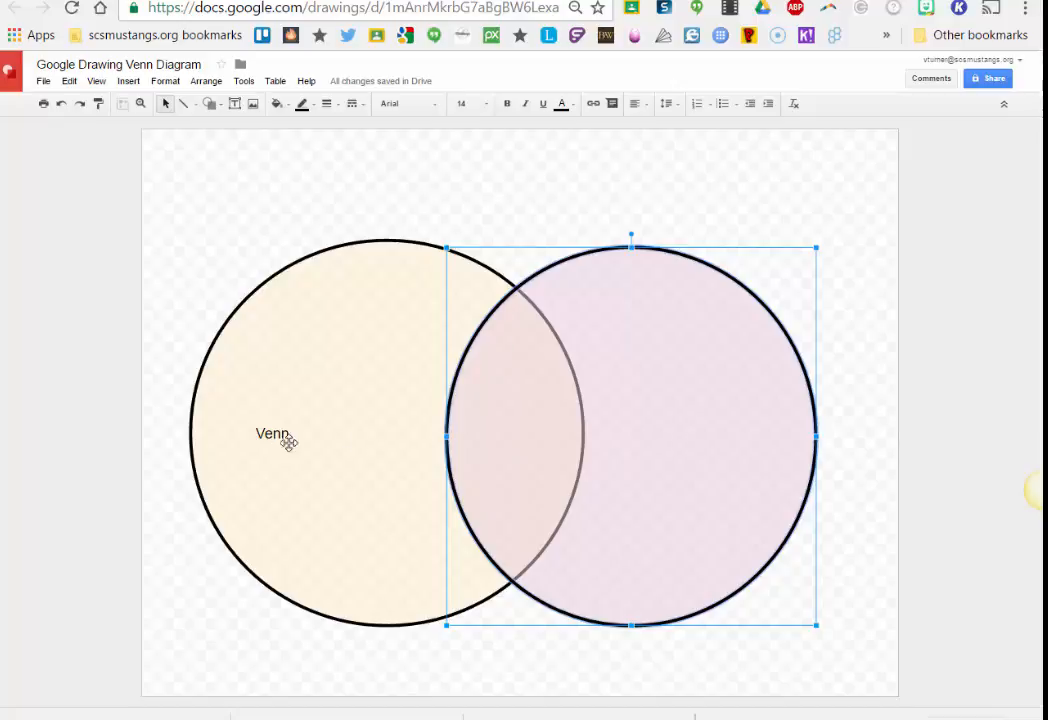
click(291, 434)
key(BackSpace)
key(BackSpace)
key(BackSpace)
key(BackSpace)
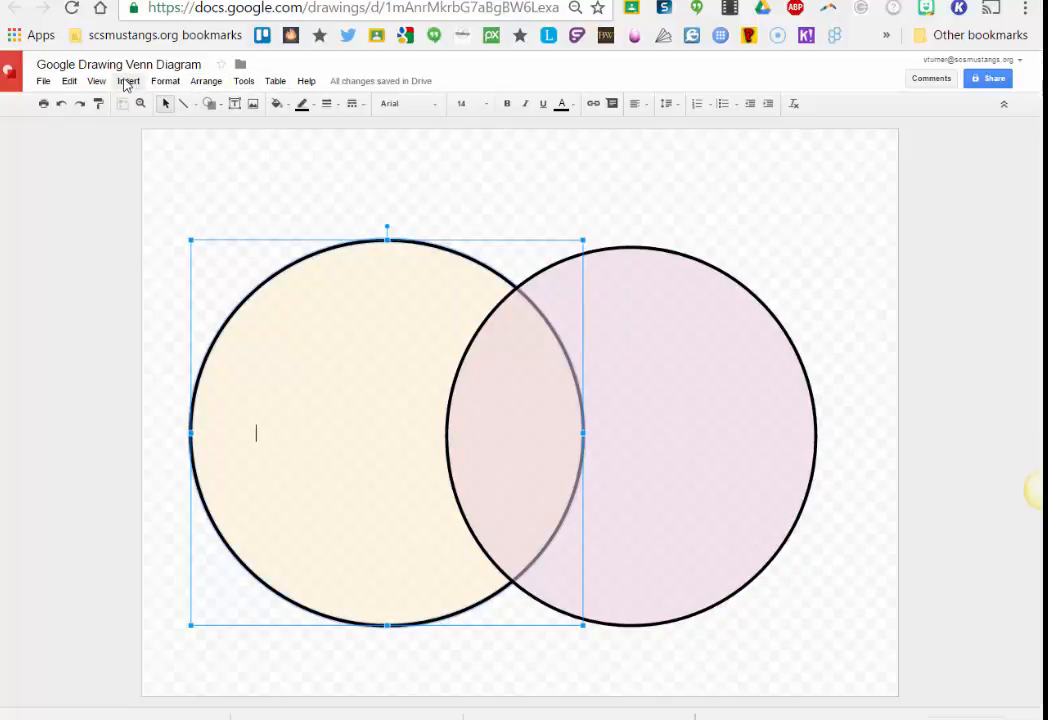
Draw a tall text box inside the overlapping area of the two circles
click(127, 83)
click(145, 104)
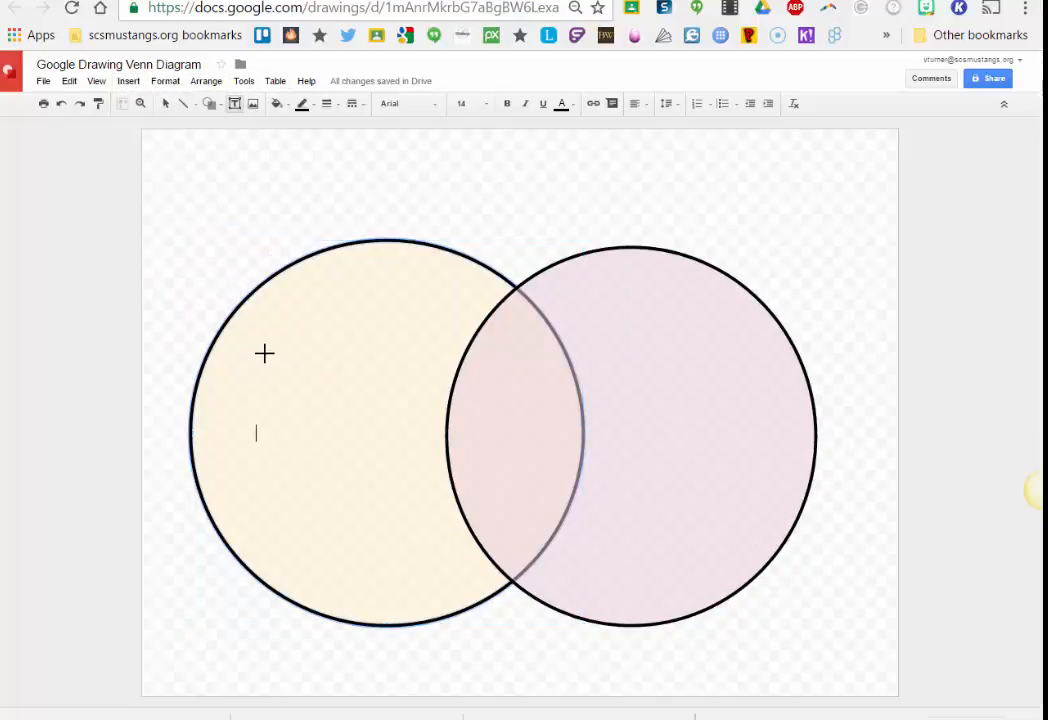
drag(473, 365, 557, 507)
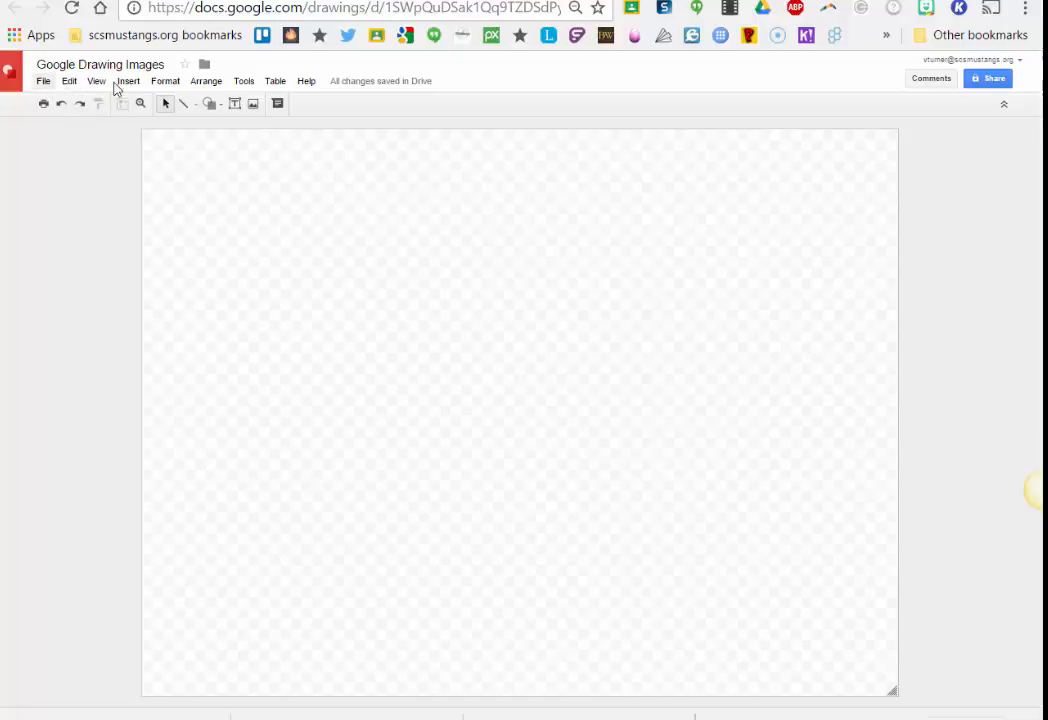
Insert the Strongsville Mustangs logo from Google Drive into the empty Google Drawing Images drawing
click(127, 81)
click(147, 121)
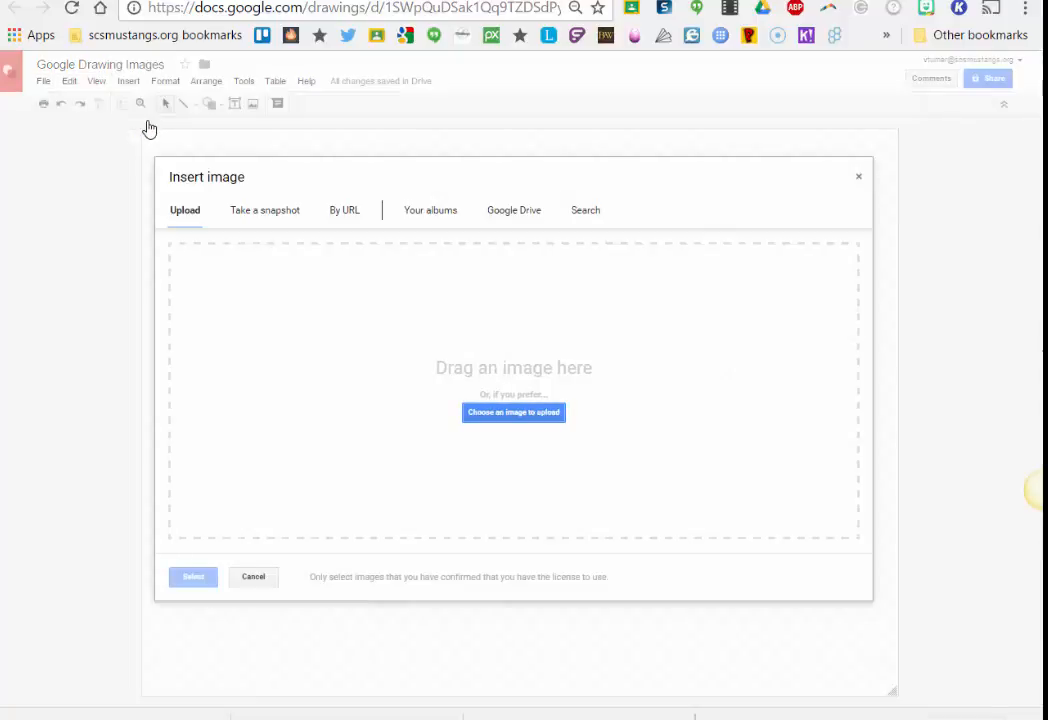
click(510, 214)
click(376, 254)
text(storm)
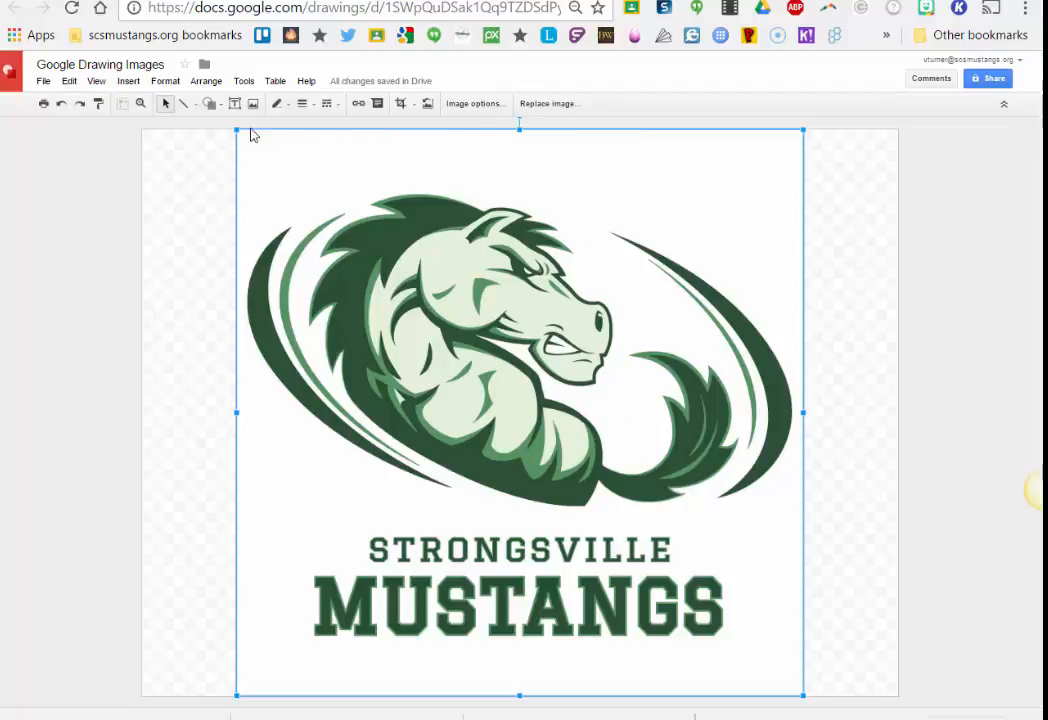
Try the Light 6 and Dark 8 recolors on the logo and set it back to No Recolor
click(476, 105)
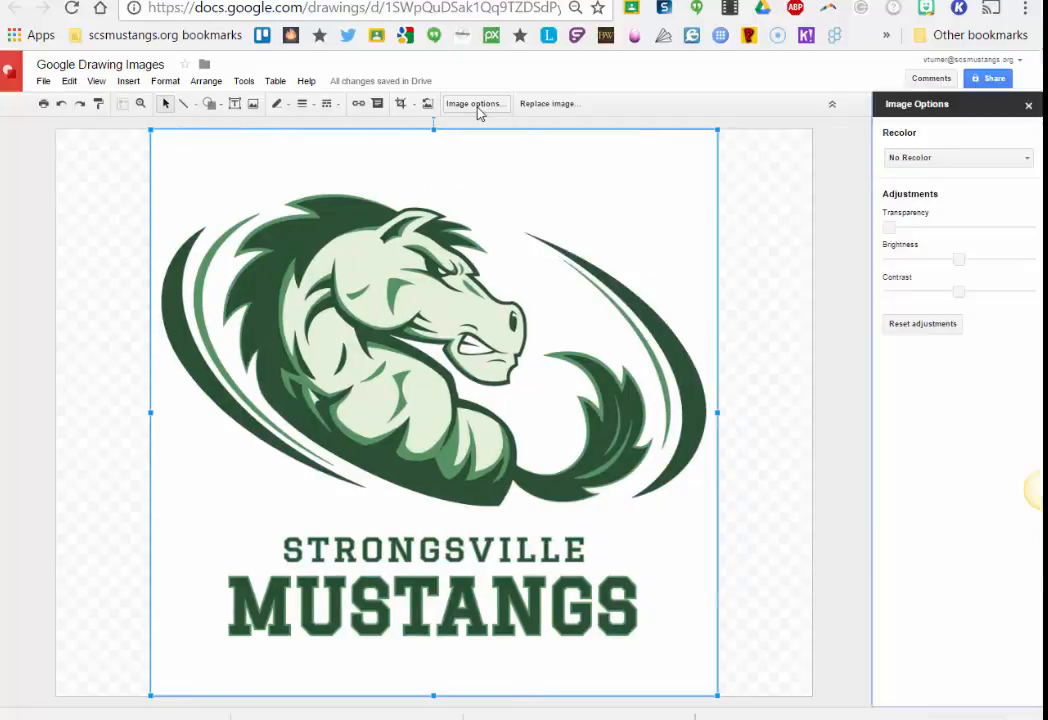
click(937, 160)
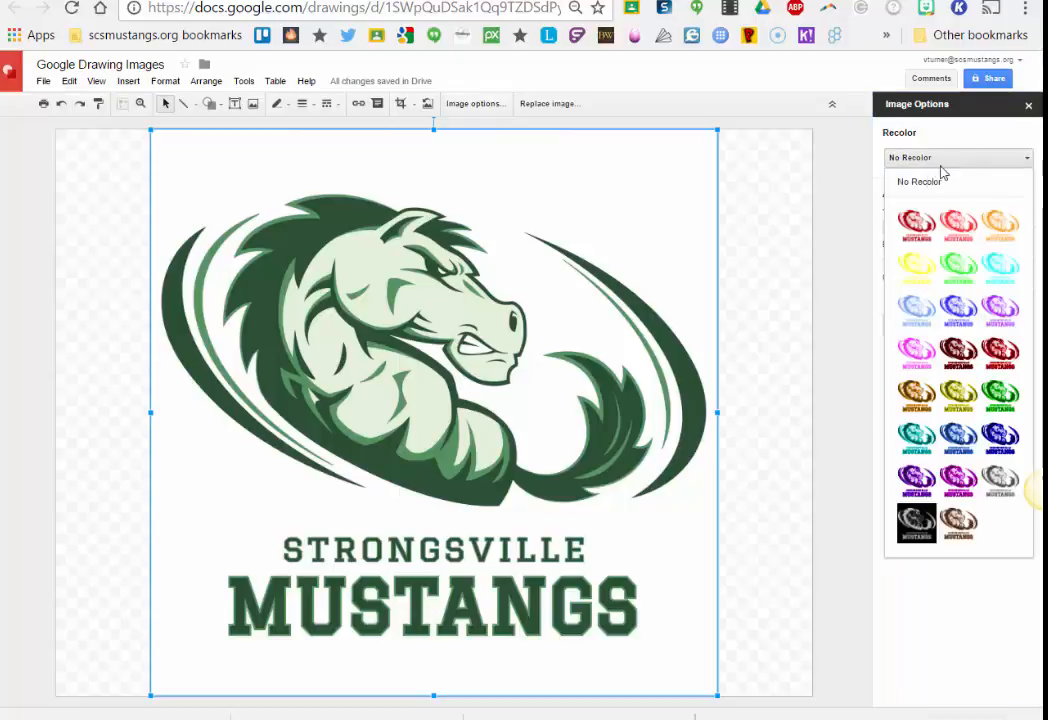
click(1001, 266)
click(957, 162)
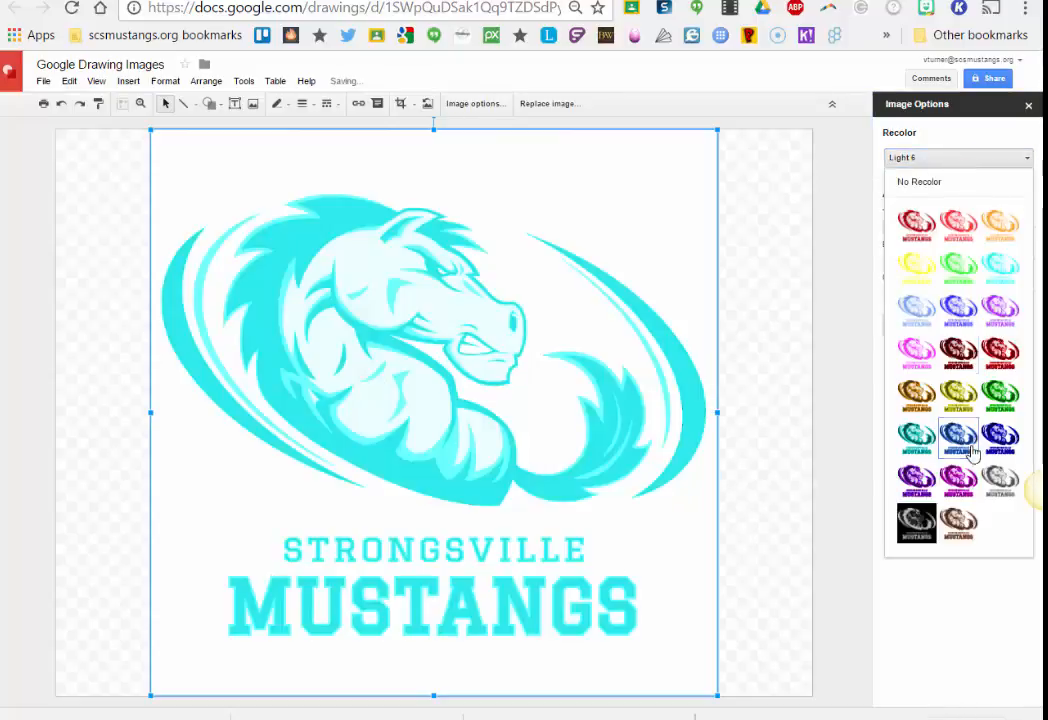
click(1003, 440)
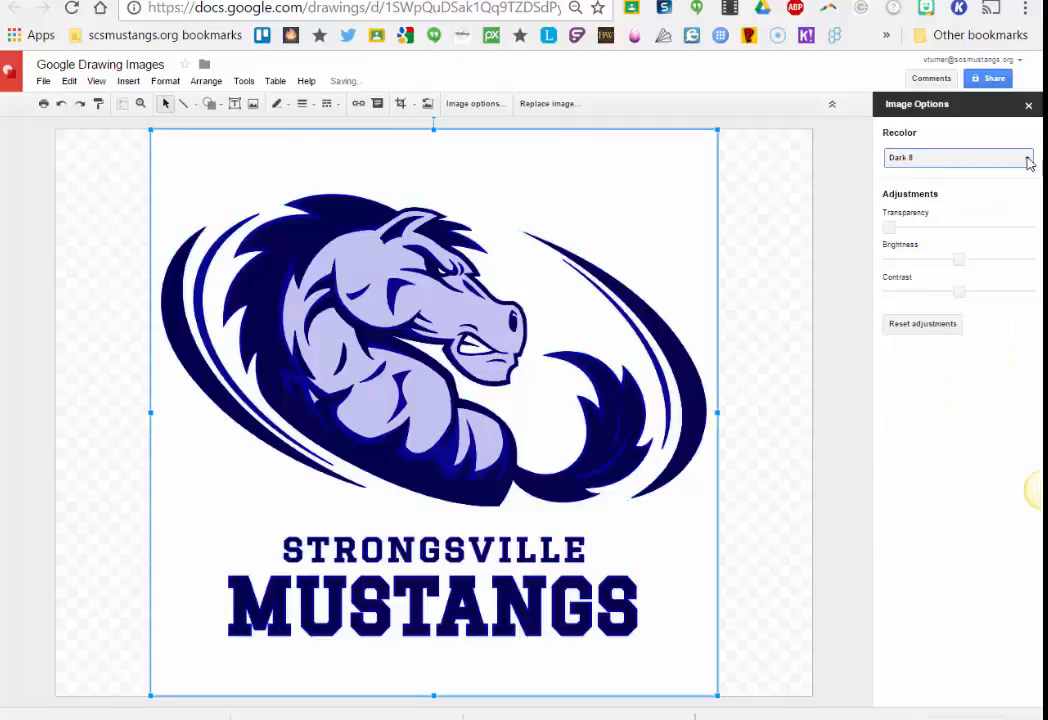
click(1024, 158)
click(956, 186)
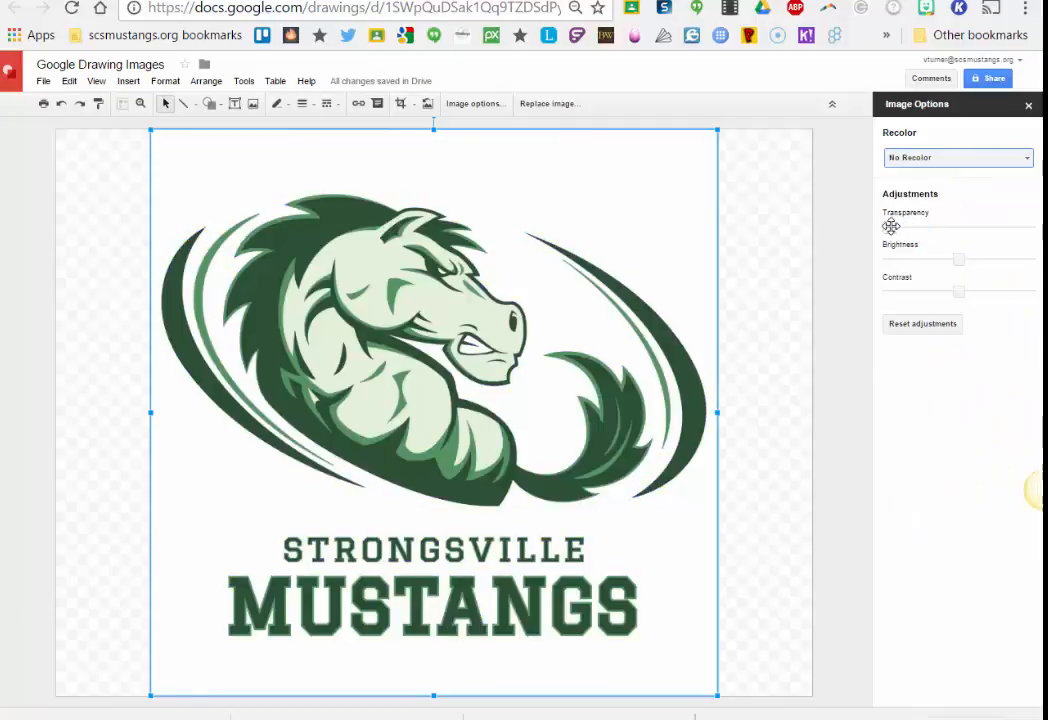
Fade the logo by raising its transparency past the halfway point and close the image options
drag(903, 227, 986, 227)
click(779, 365)
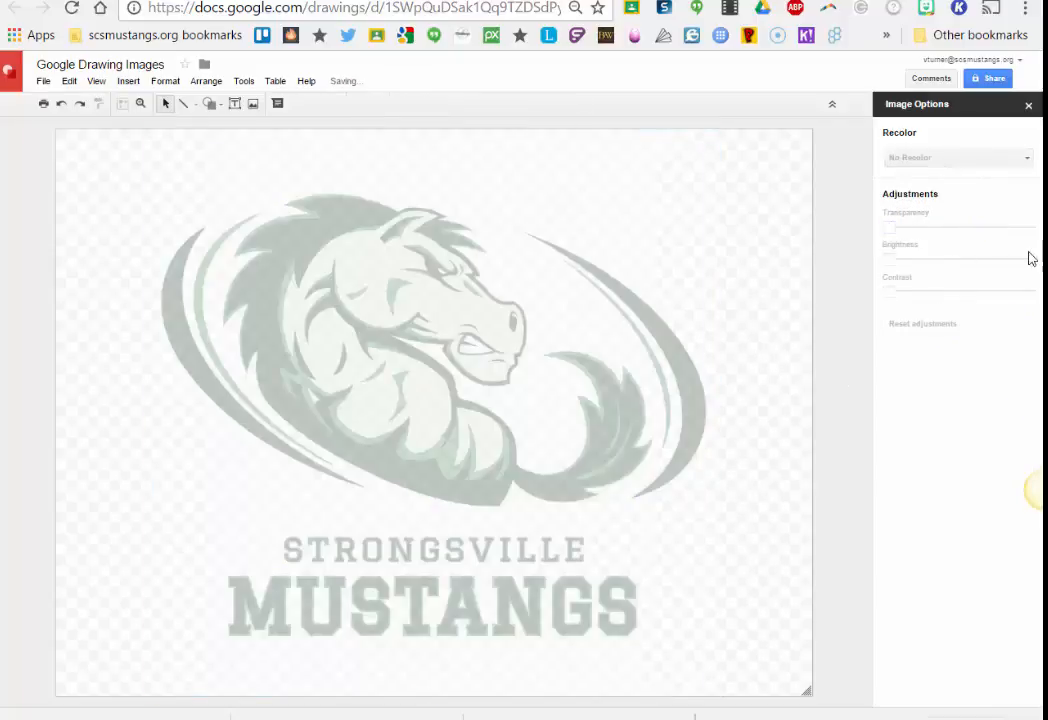
click(1028, 106)
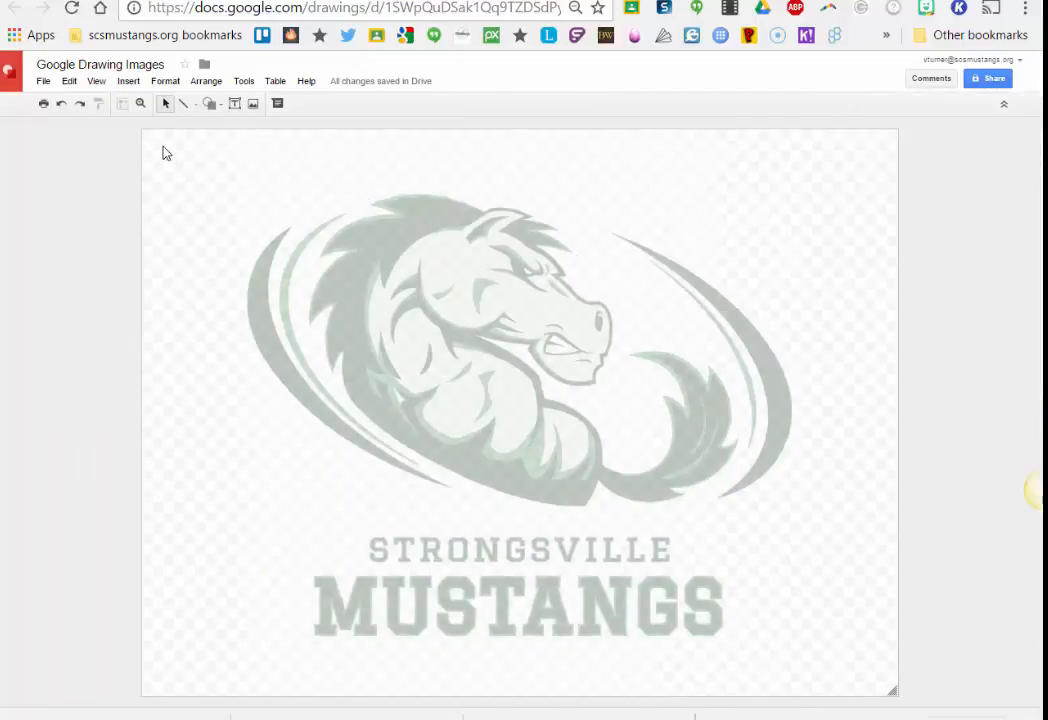
Search for "puppies morkies" with the Explore tool and show the image results
click(244, 84)
click(259, 123)
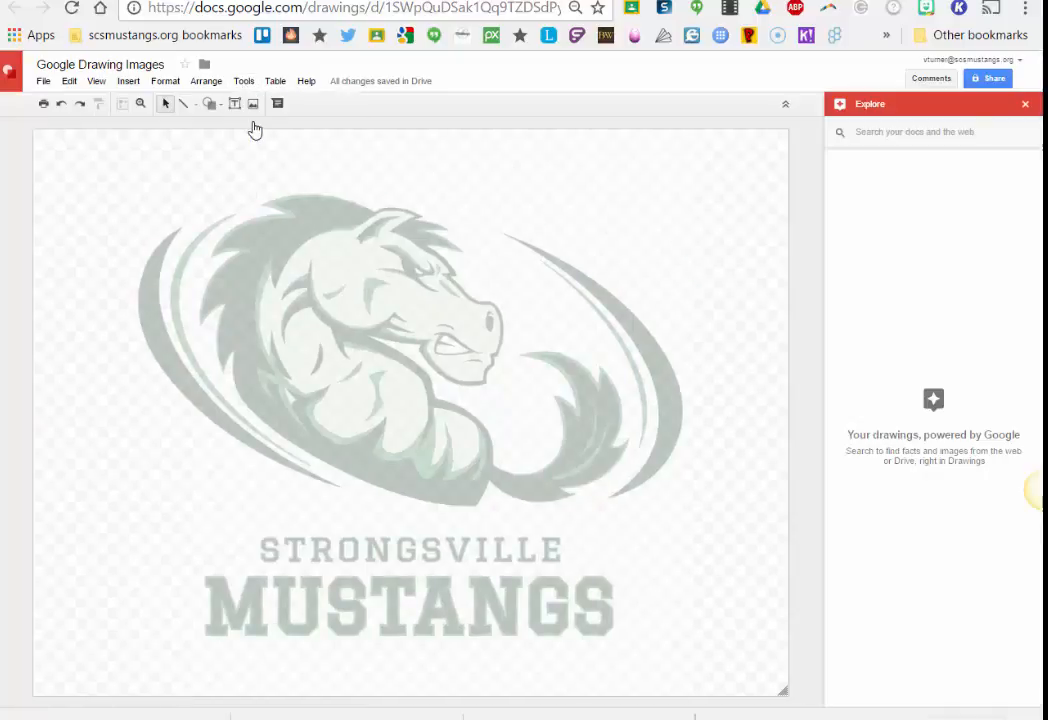
click(904, 137)
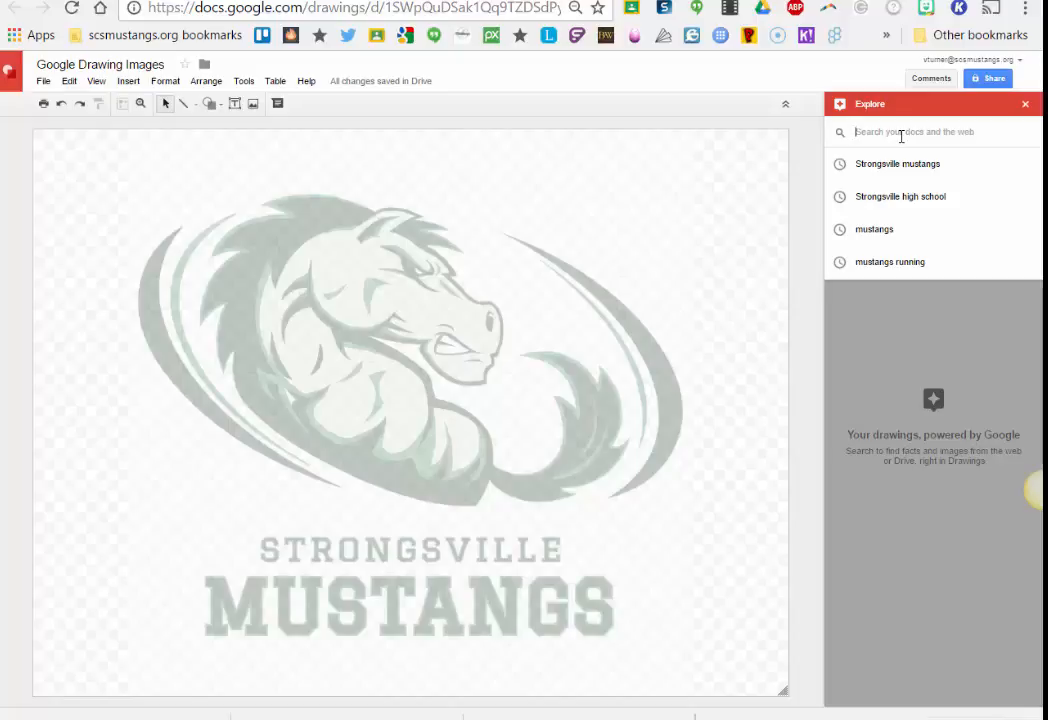
text(pupp)
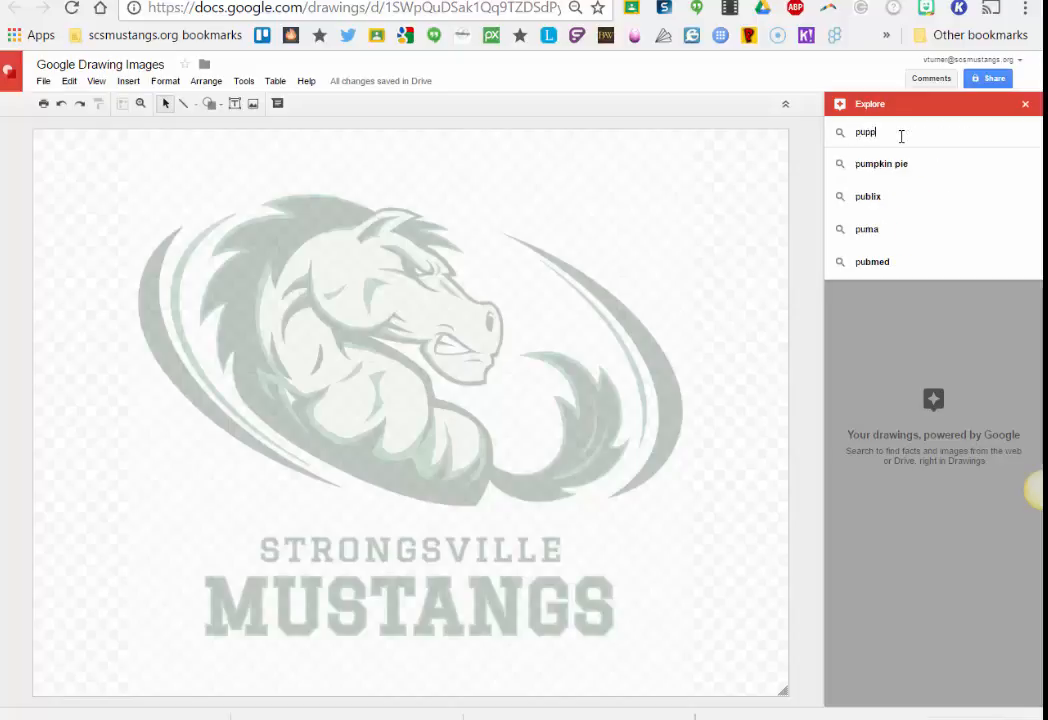
text(ies morkies)
key(Return)
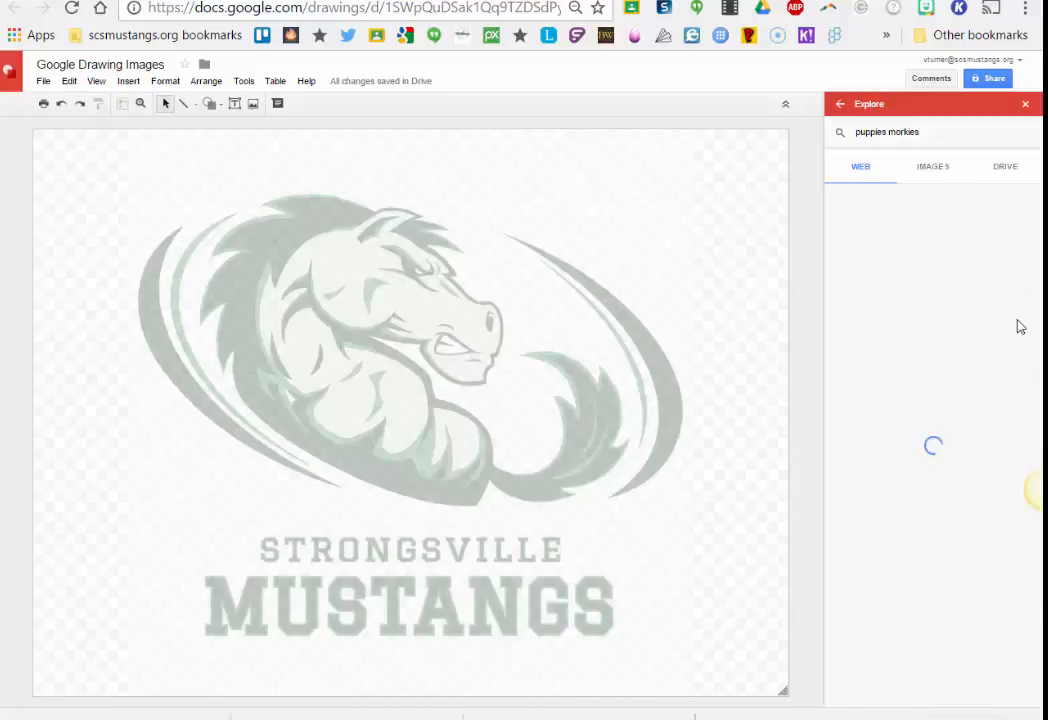
click(938, 168)
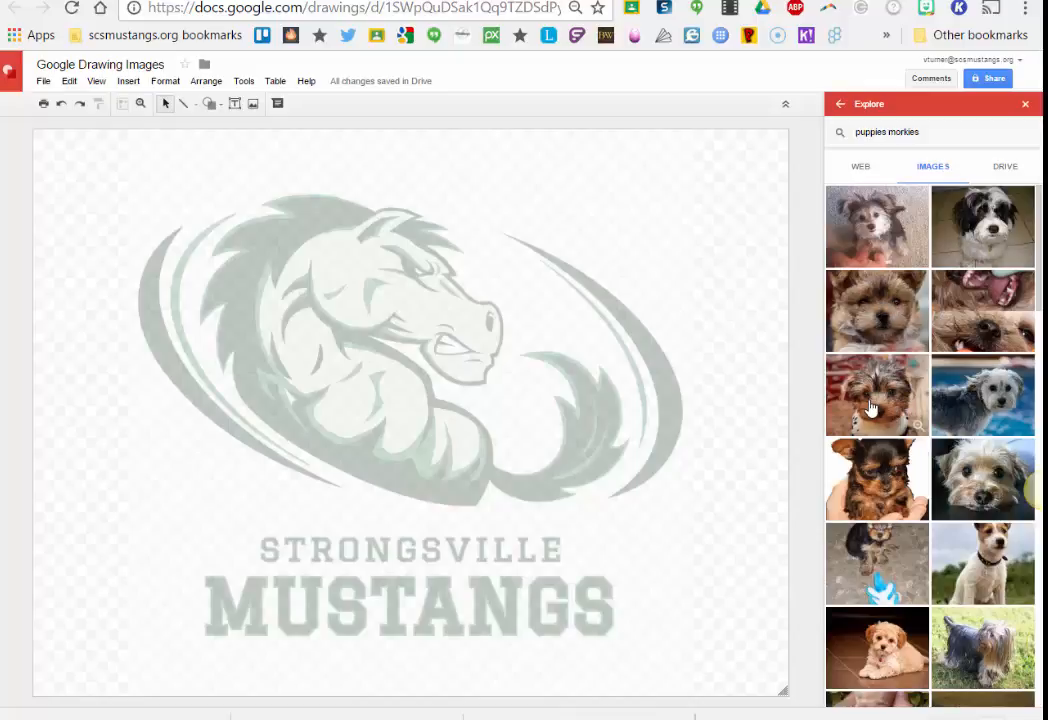
Add the picture of the gray-and-white puppy by the pool from the Explore results and shrink it into the drawing's upper-left corner
drag(963, 401, 96, 203)
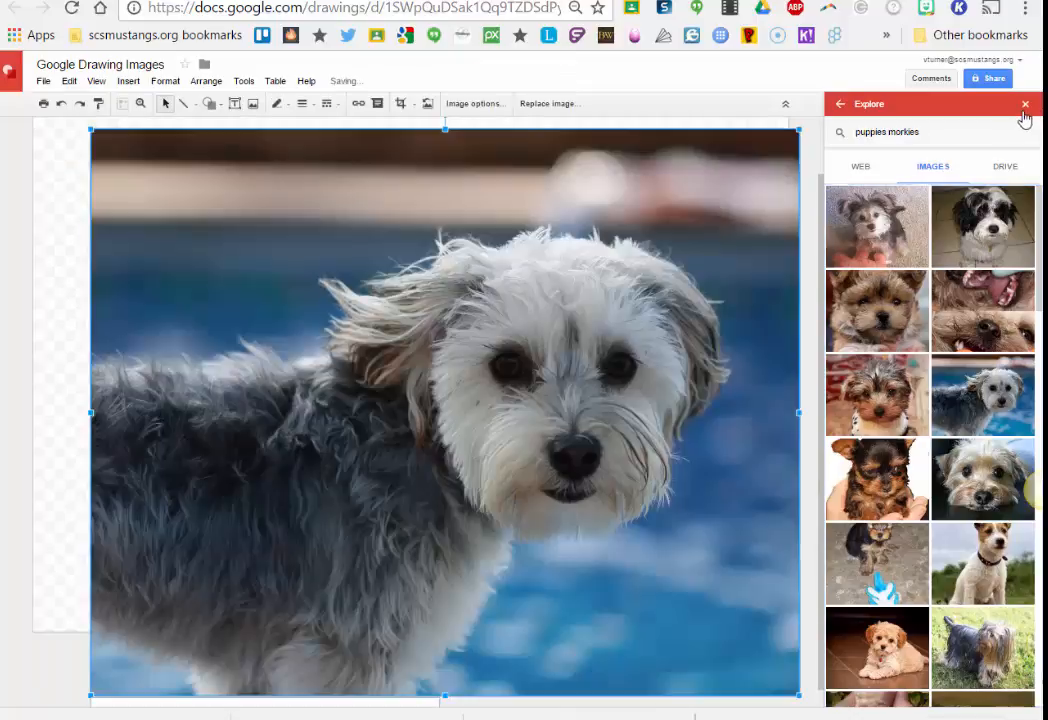
click(1025, 104)
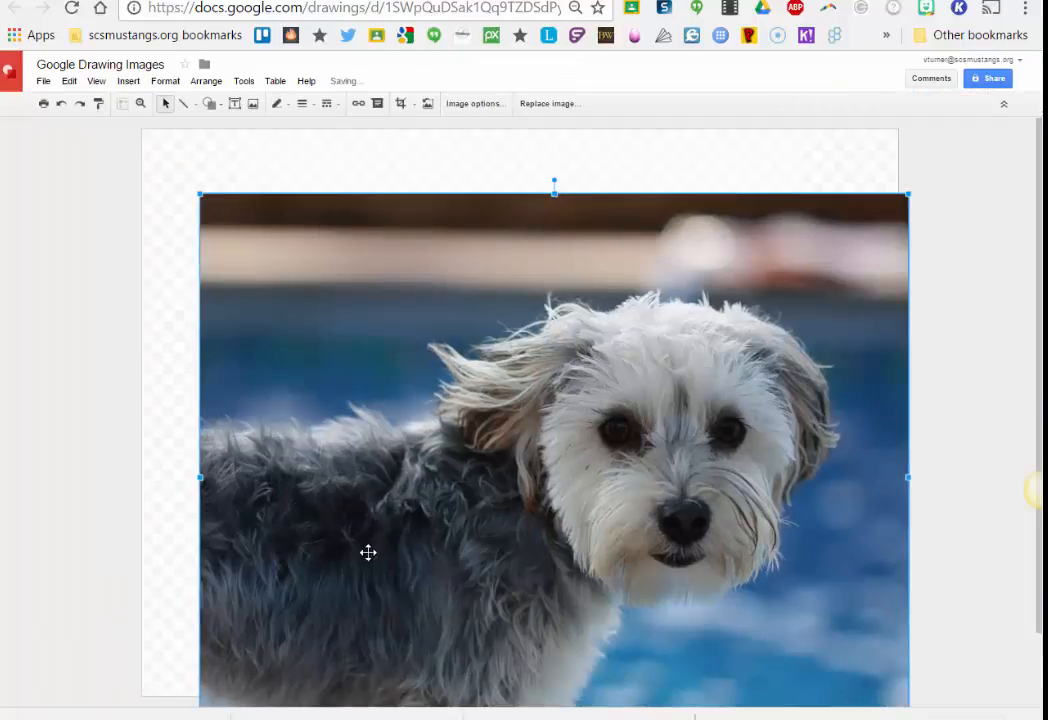
drag(200, 191, 236, 203)
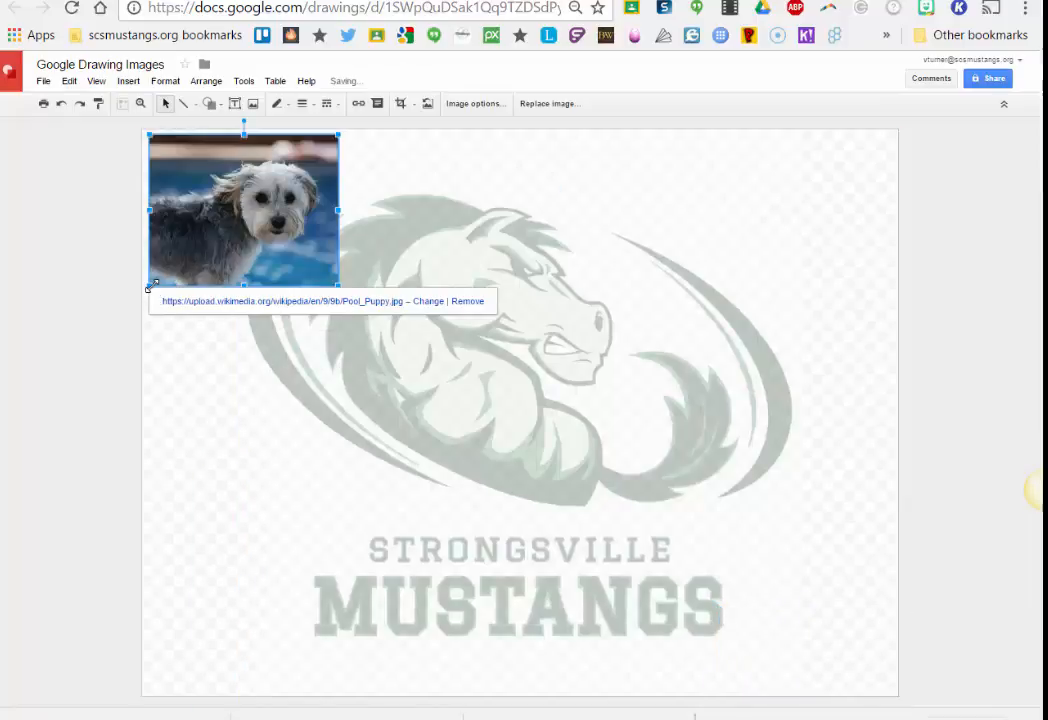
drag(157, 279, 212, 197)
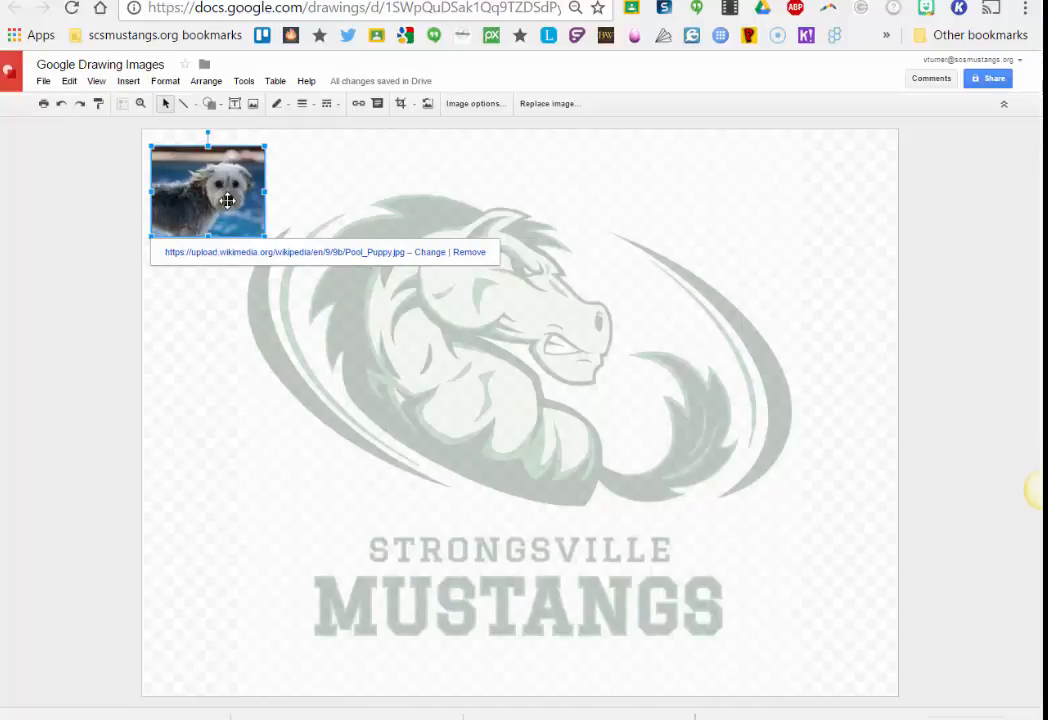
Open the image options for the puppy picture and look through its adjustments and available recolor choices
click(472, 104)
mouse_move(892, 231)
mouse_down()
mouse_move(975, 227)
mouse_move(886, 233)
mouse_up()
click(981, 160)
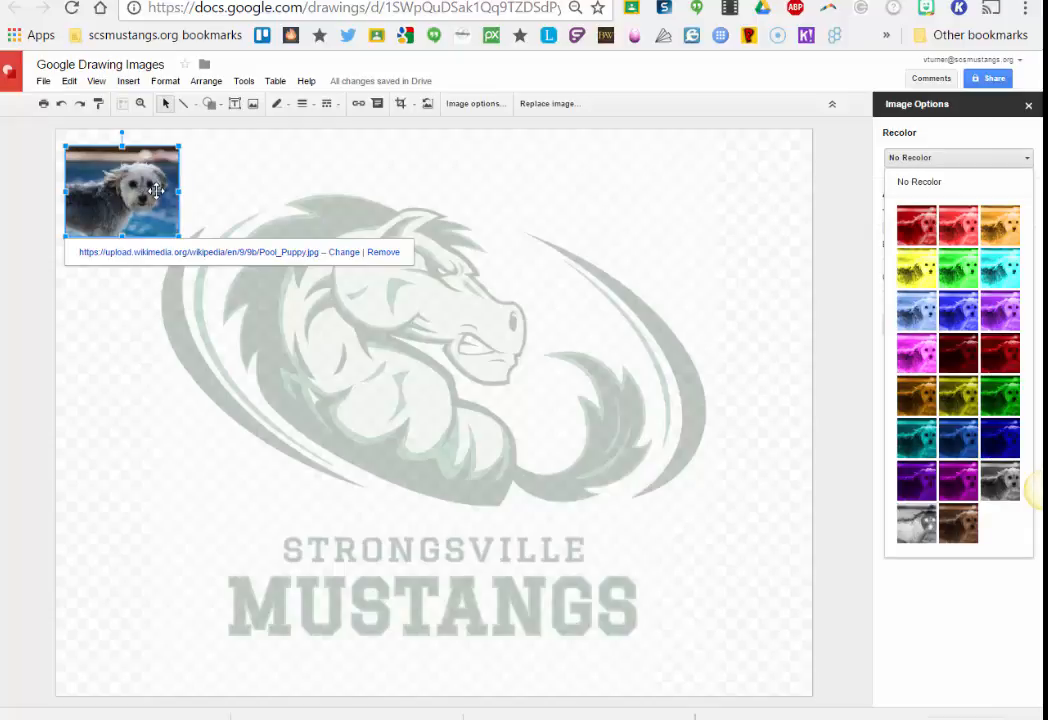
Mask the puppy picture with the pentagon shape and leave nothing selected in the drawing
click(415, 108)
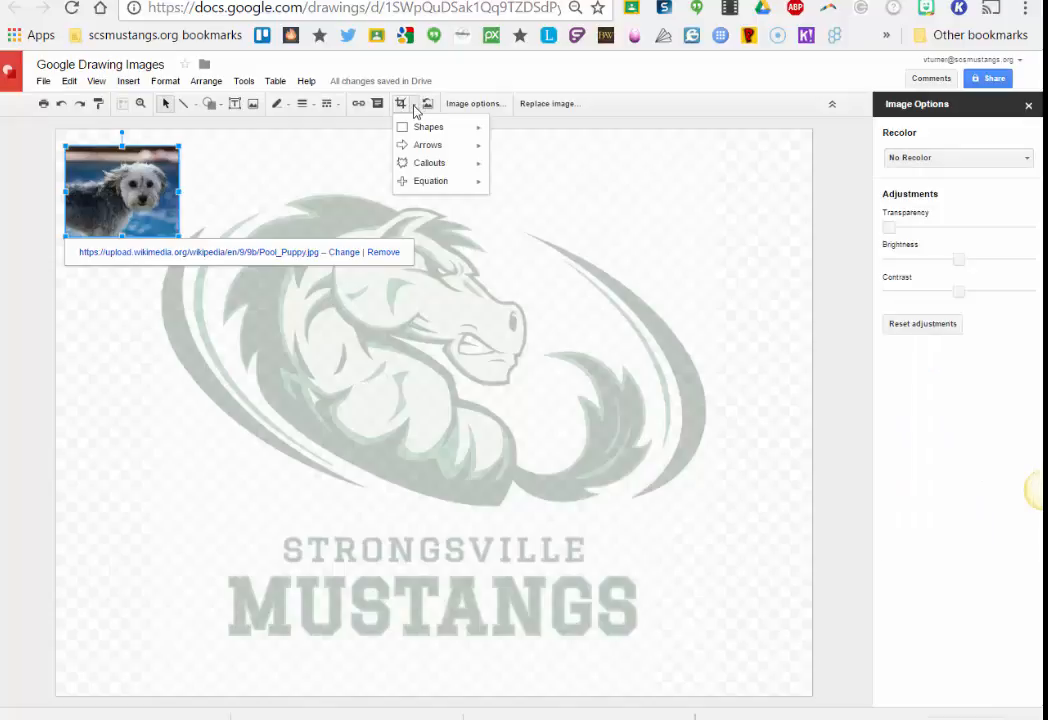
mouse_move(428, 133)
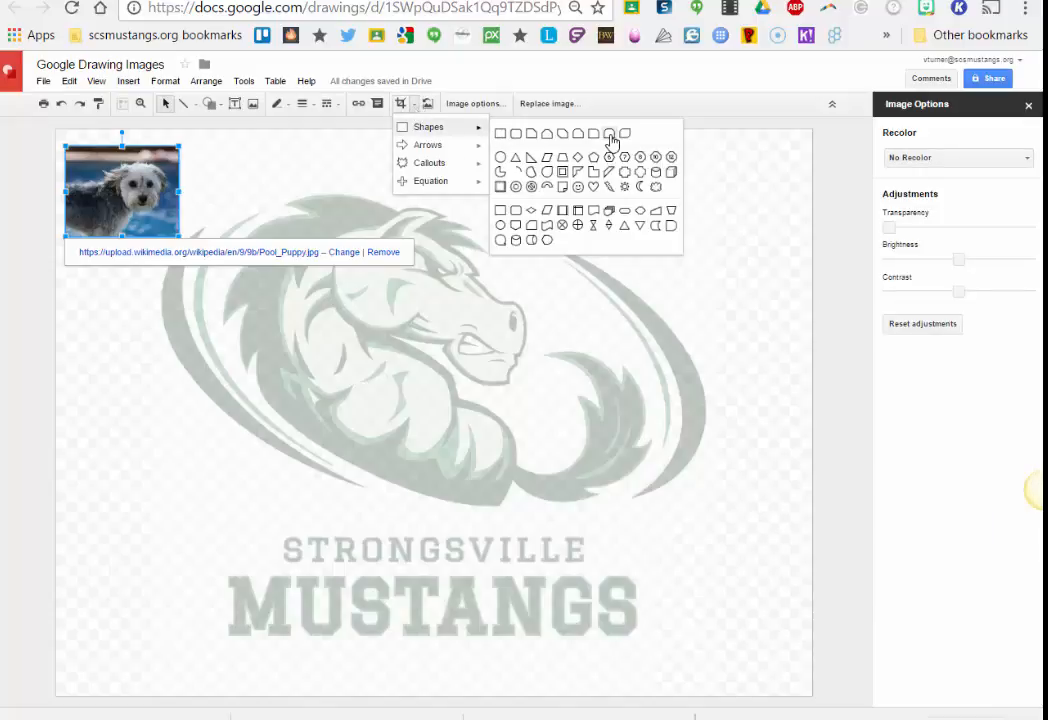
click(595, 160)
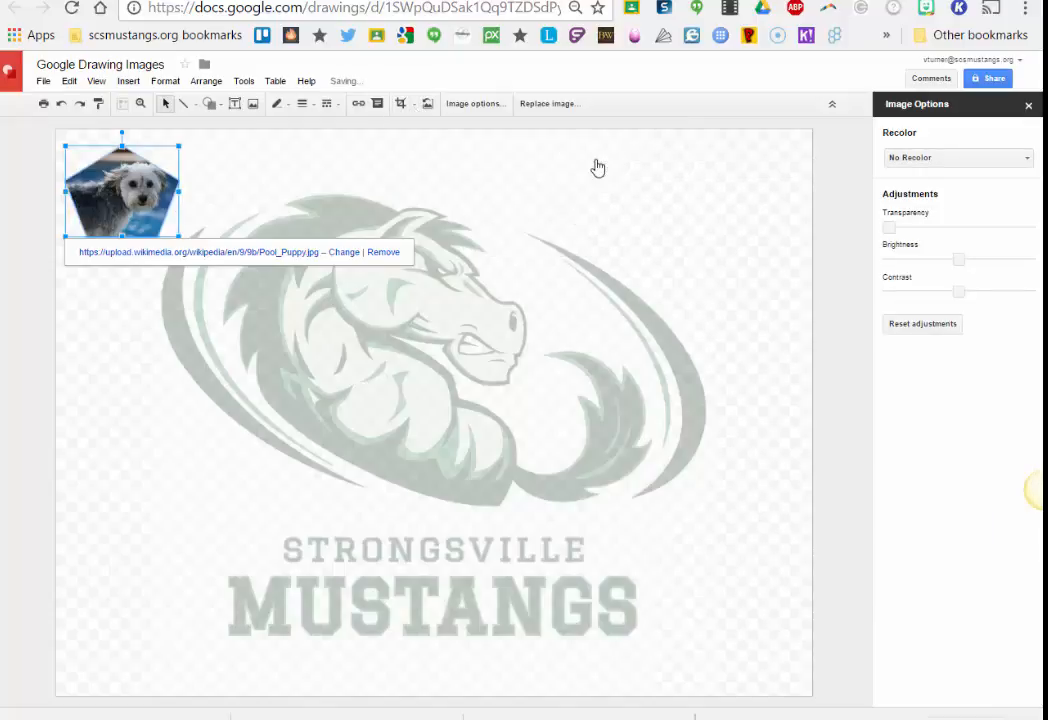
click(234, 172)
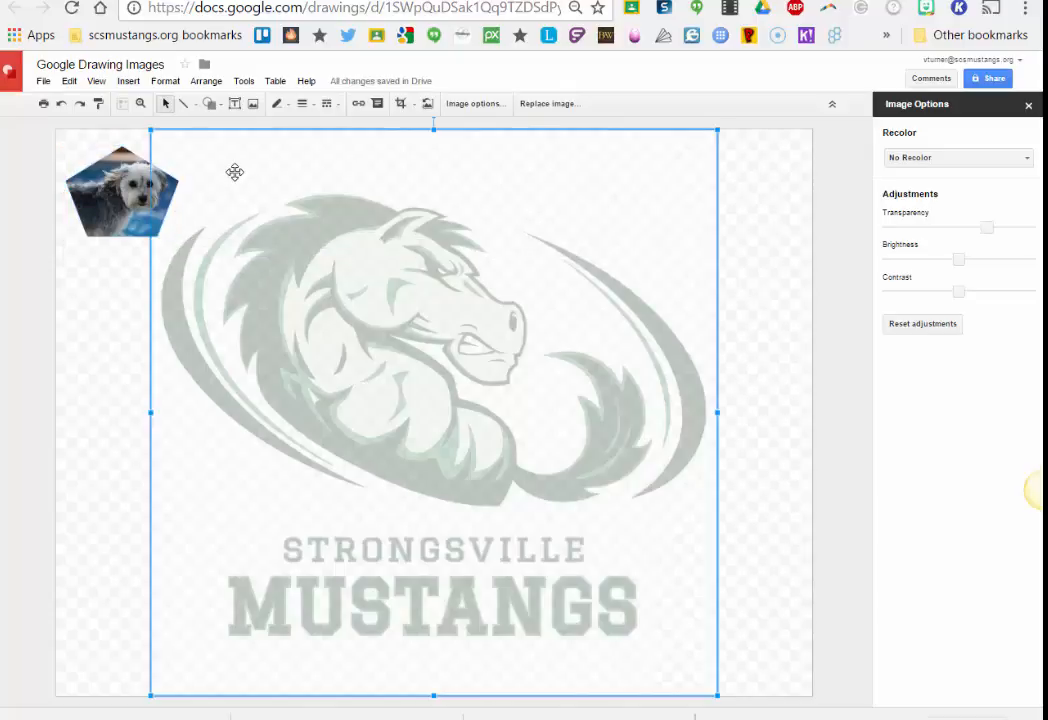
click(786, 269)
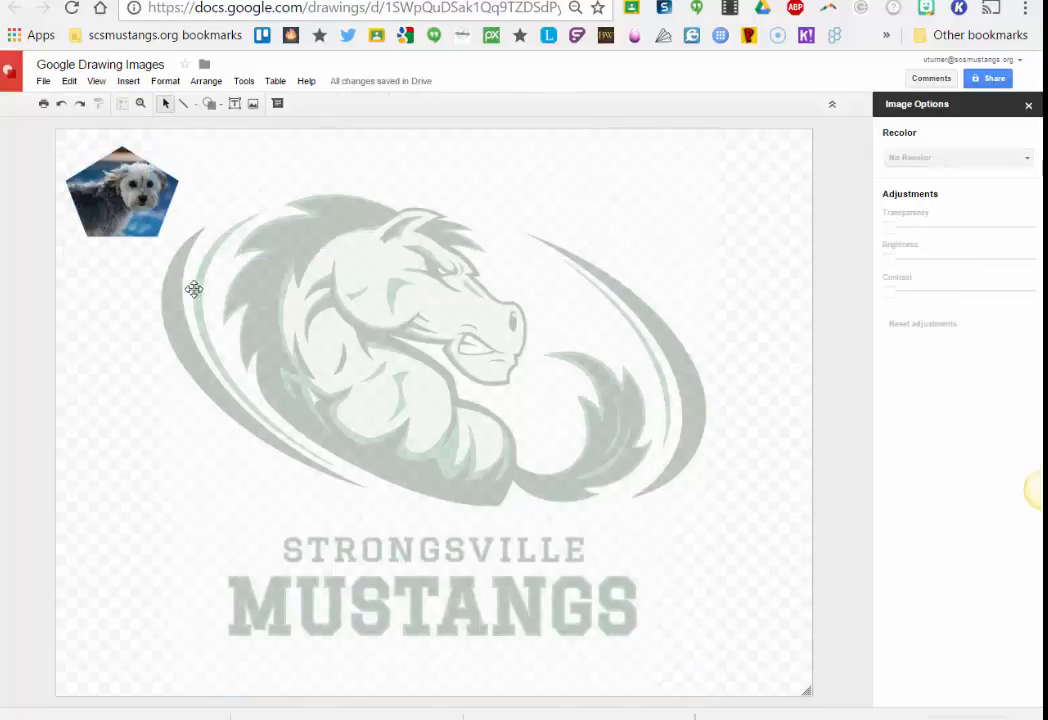